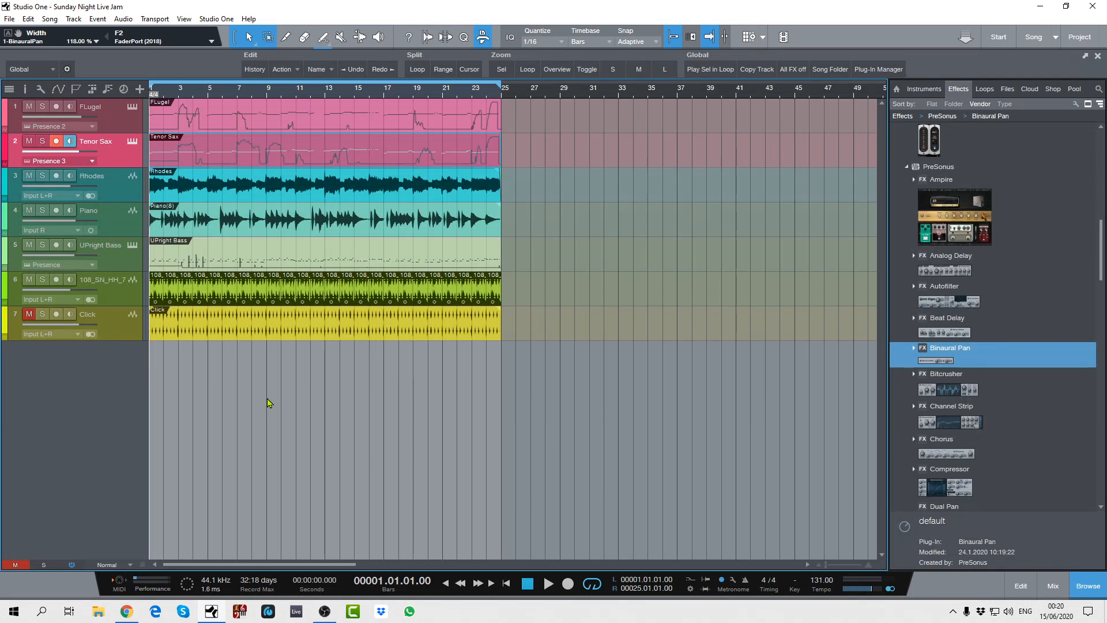
Step: Play the song through to its end around bar 24, then return the playback position to the start
{"action": "key", "text": "space"}
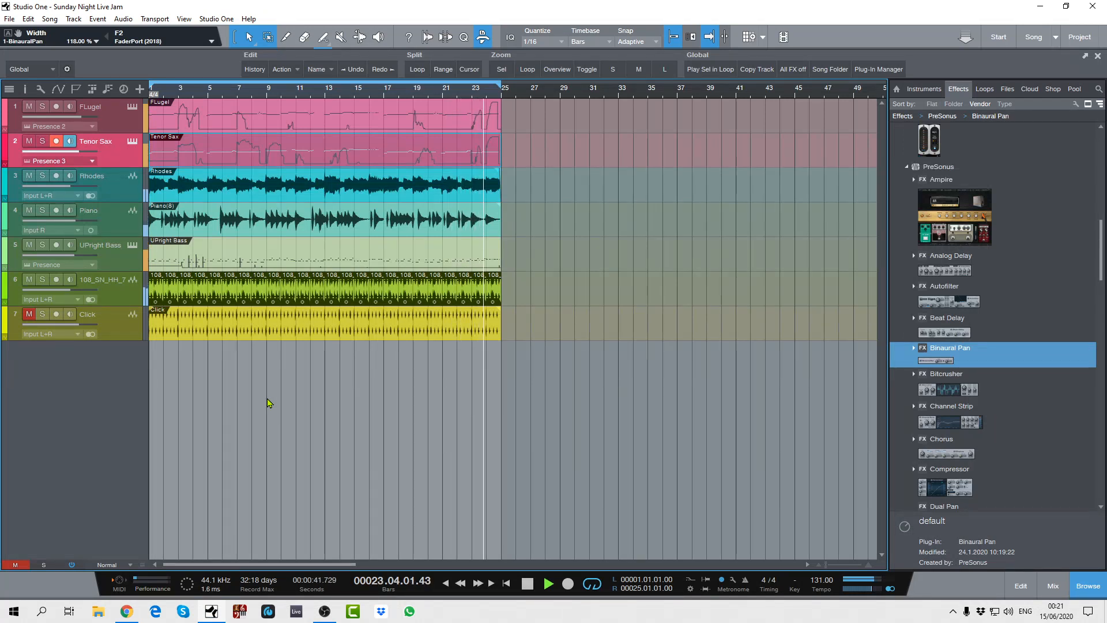
{"action": "key", "text": "space"}
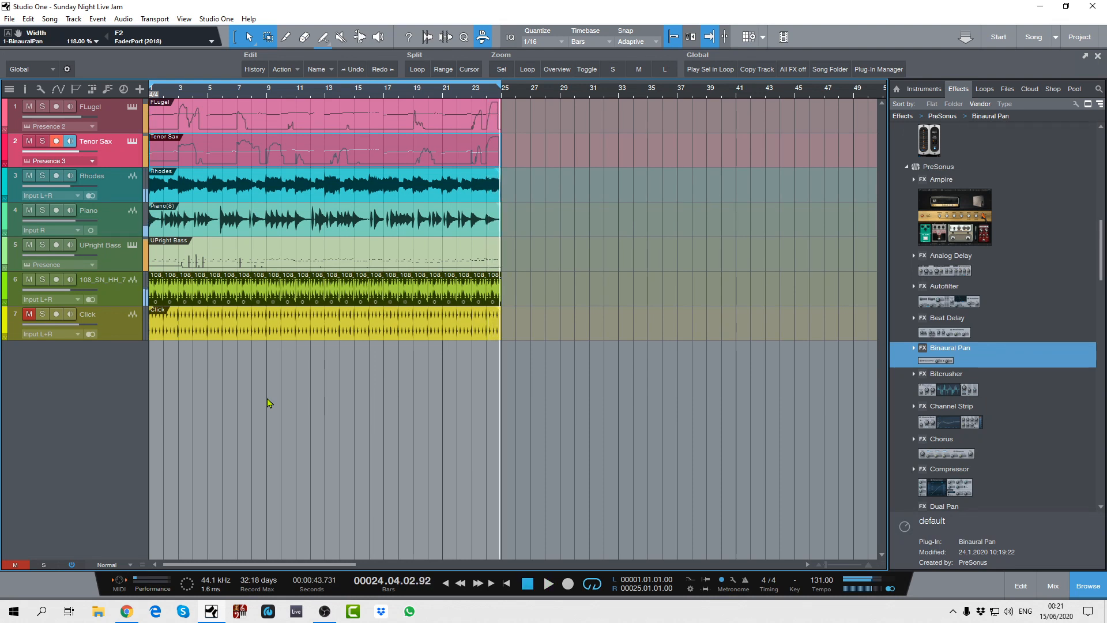
{"action": "key", "text": "Home"}
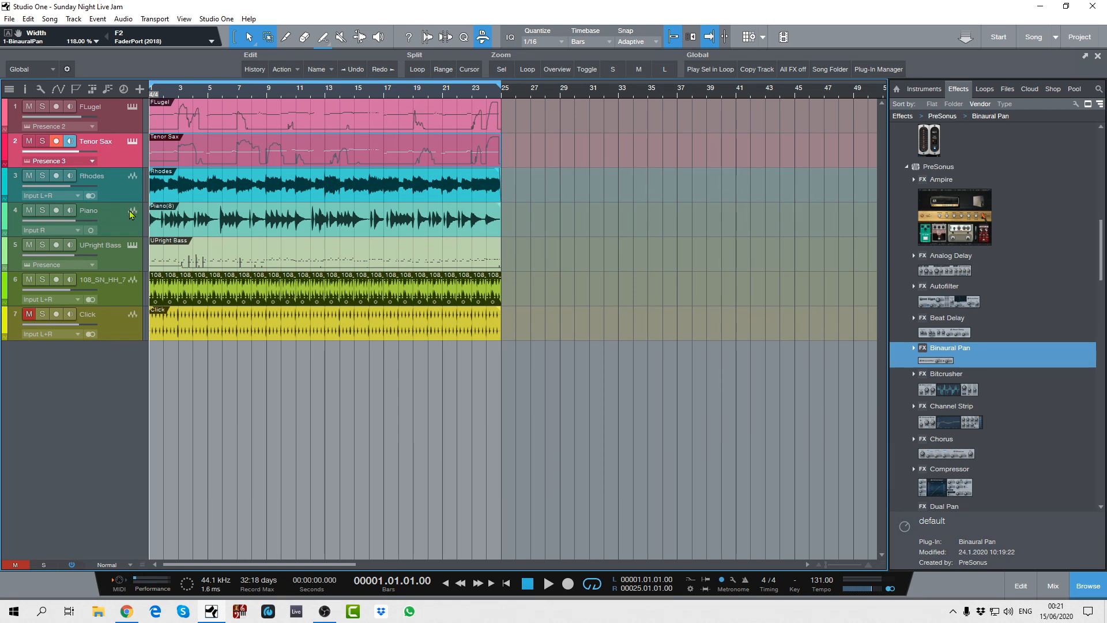
Step: Set up a new stereo audio track named Keyboards with Input L+R as its input
{"action": "double_click", "coordinate": [119, 409]}
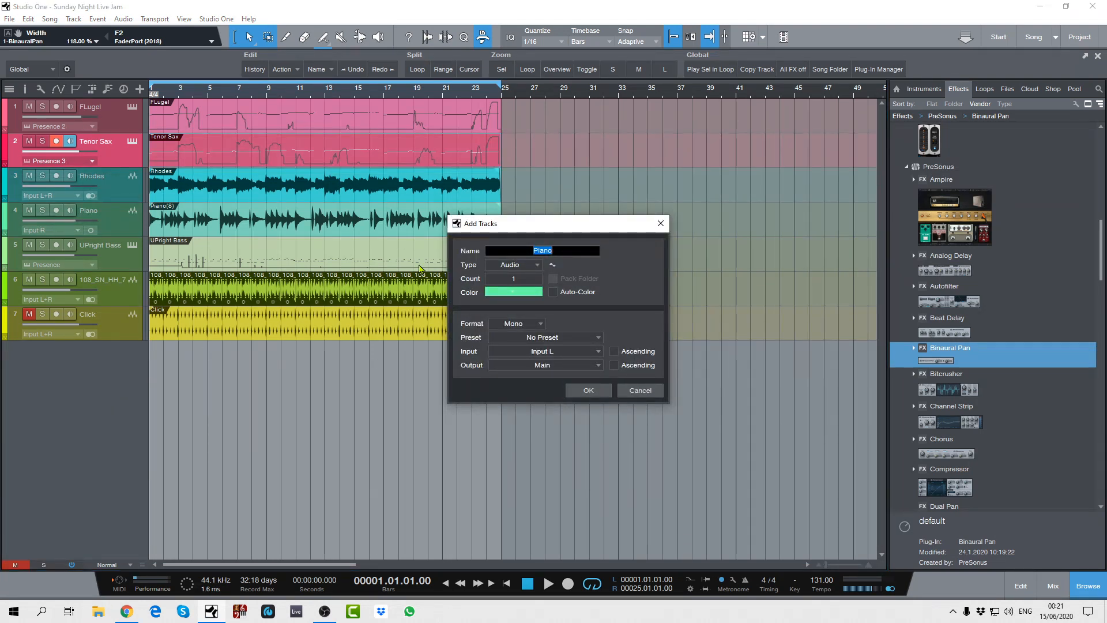
{"action": "left_click", "coordinate": [542, 326]}
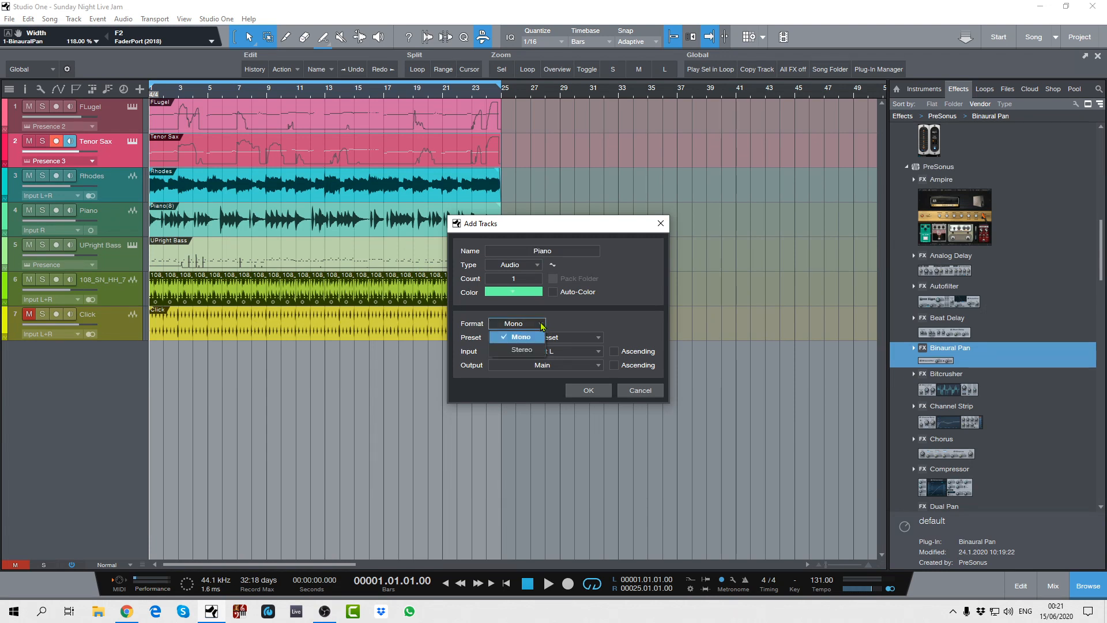
{"action": "left_click", "coordinate": [516, 337]}
{"action": "left_click", "coordinate": [553, 250]}
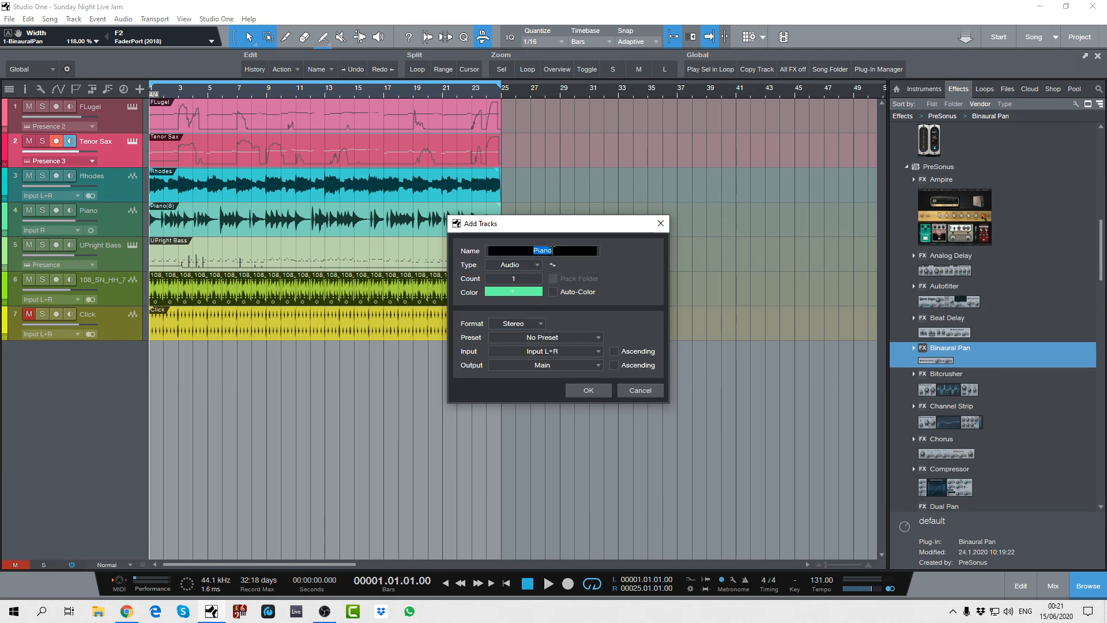
{"action": "type", "text": "K"}
{"action": "type", "text": "eu"}
{"action": "key", "text": "BackSpace"}
{"action": "type", "text": "ybopard"}
{"action": "key", "text": "BackSpace"}
{"action": "key", "text": "BackSpace"}
{"action": "key", "text": "BackSpace"}
{"action": "type", "text": "ards"}
Step: Give the new Keyboards track a dark red colour, create it, and move it directly below the Piano track
{"action": "left_click", "coordinate": [508, 292]}
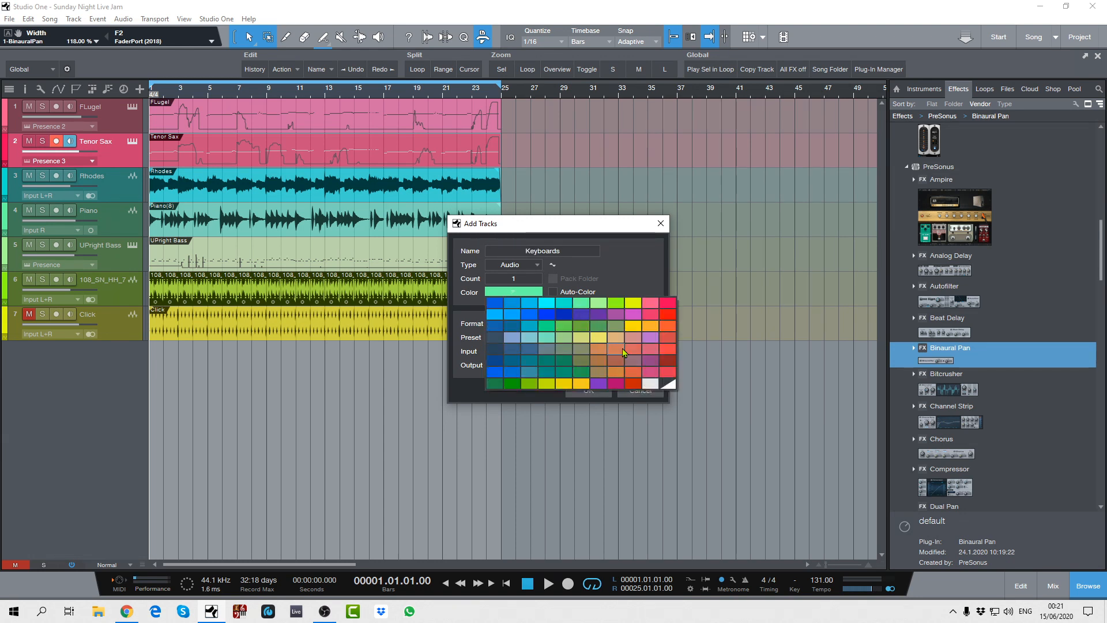
{"action": "left_click", "coordinate": [668, 360]}
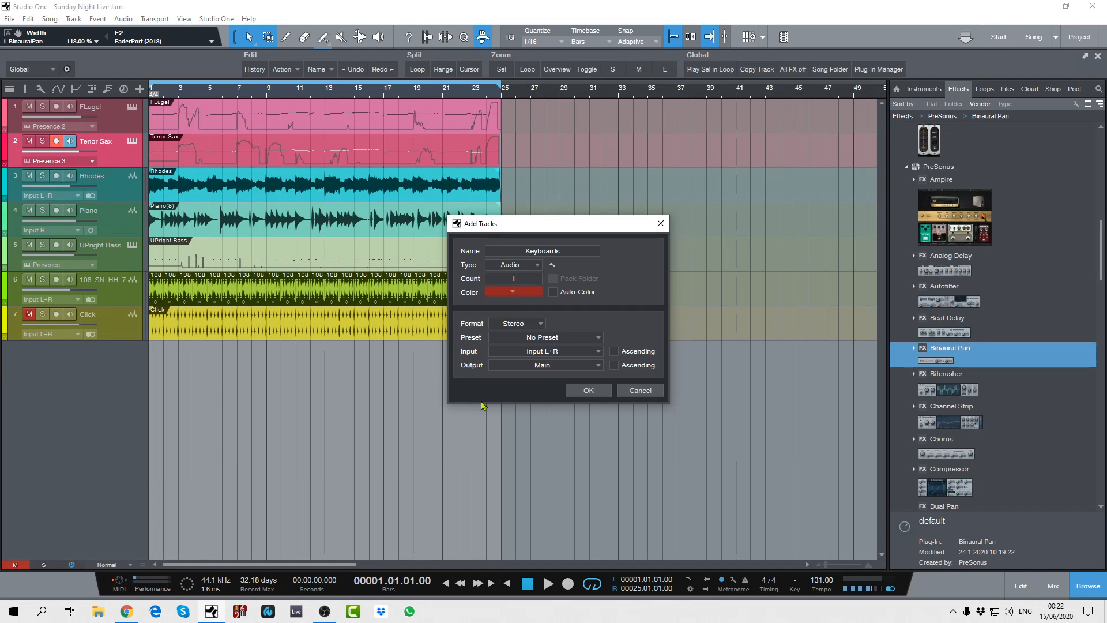
{"action": "left_click", "coordinate": [587, 391]}
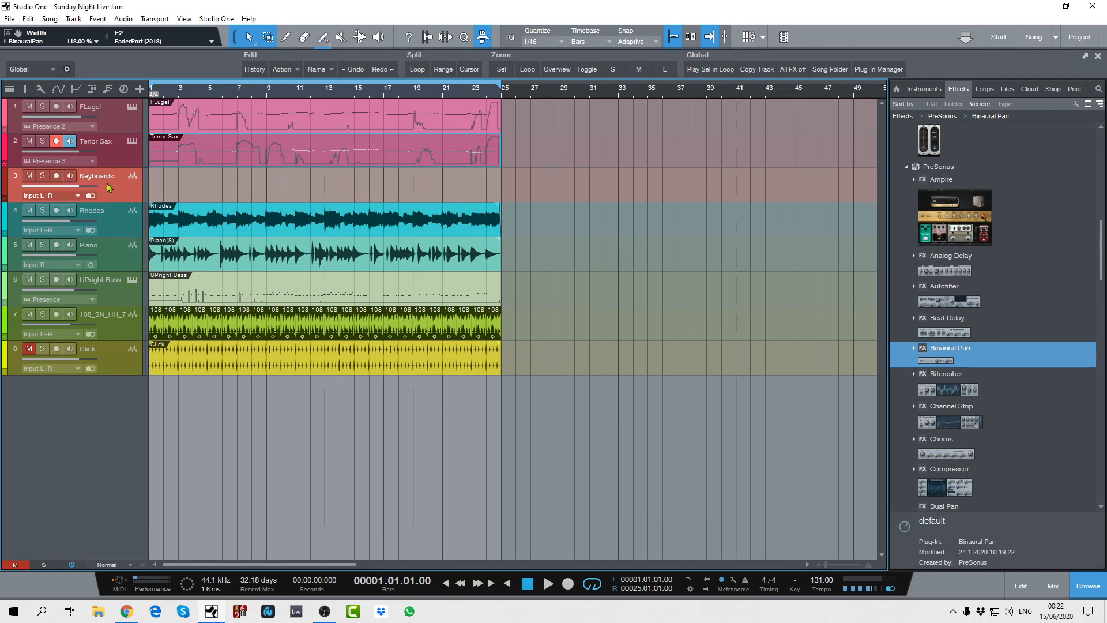
{"action": "left_click_drag", "start_coordinate": [106, 183], "coordinate": [109, 272]}
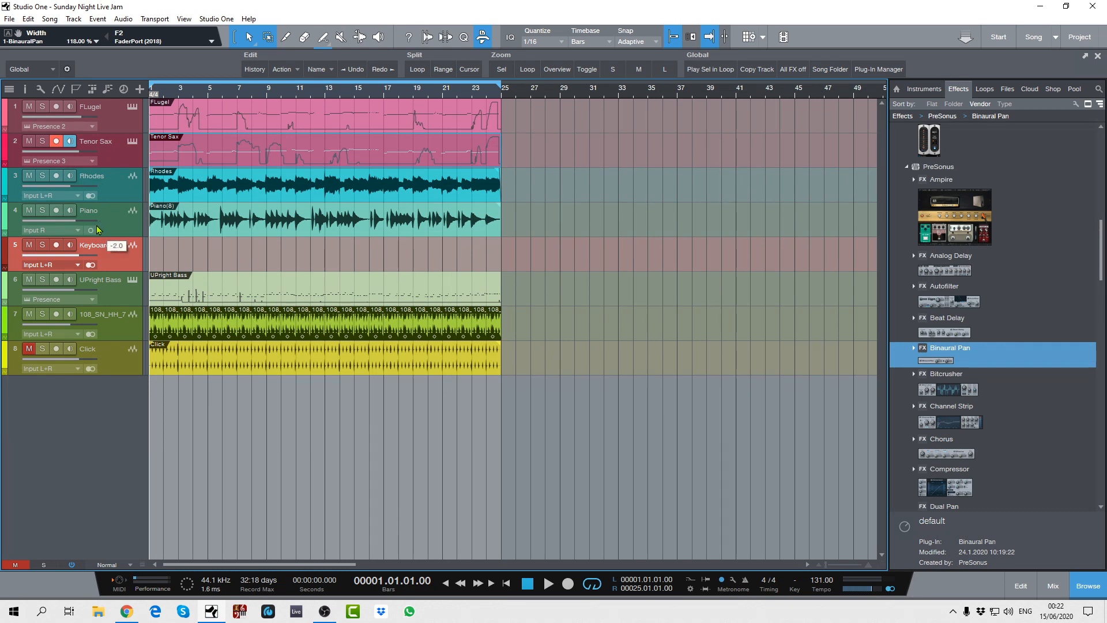
Step: Set the input of the Keyboards track to the Rhodes track
{"action": "left_click", "coordinate": [78, 266]}
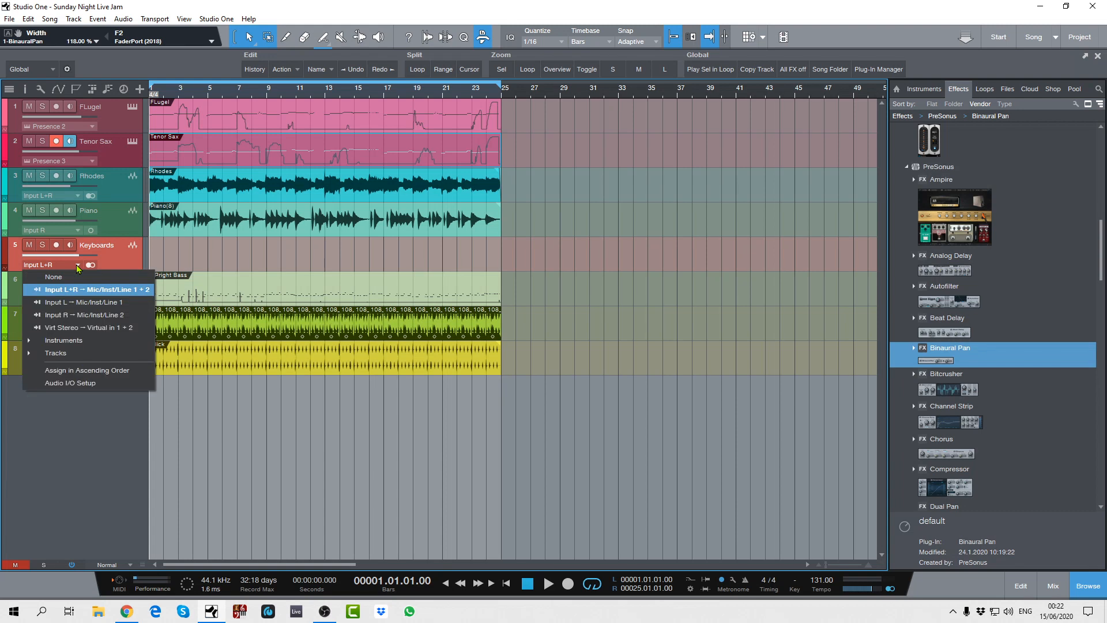
{"action": "left_click", "coordinate": [55, 354]}
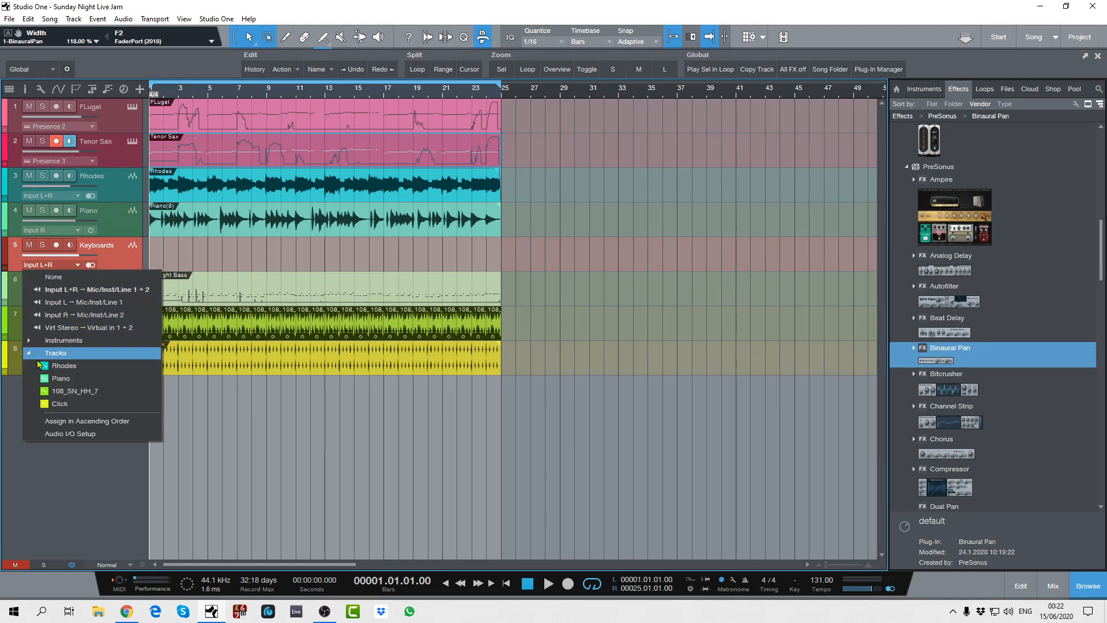
{"action": "left_click", "coordinate": [58, 366]}
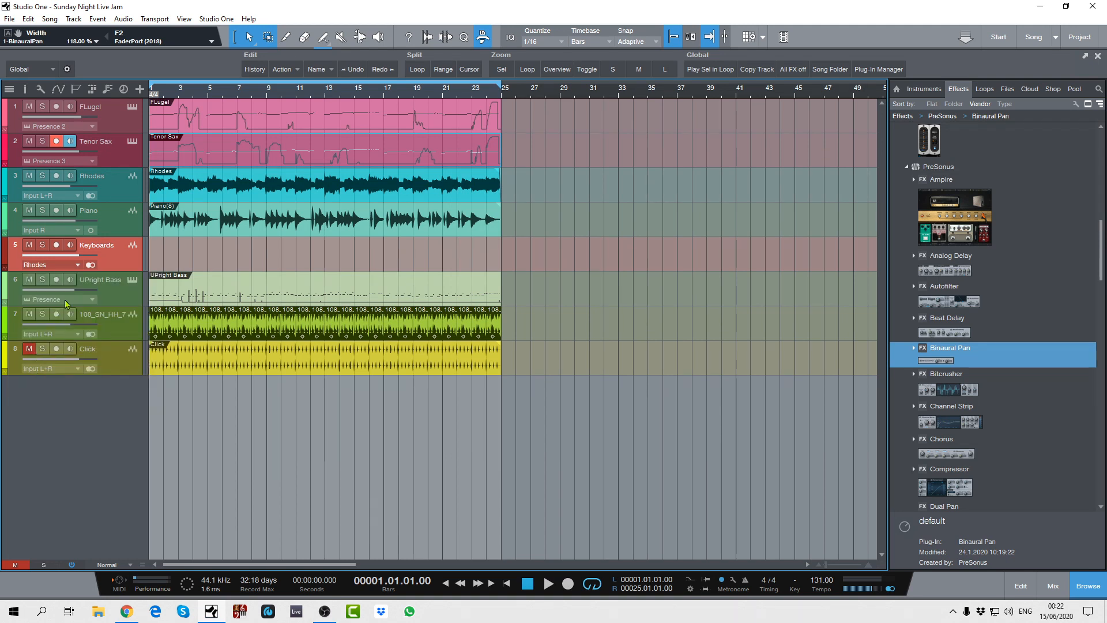
{"action": "left_click", "coordinate": [76, 267]}
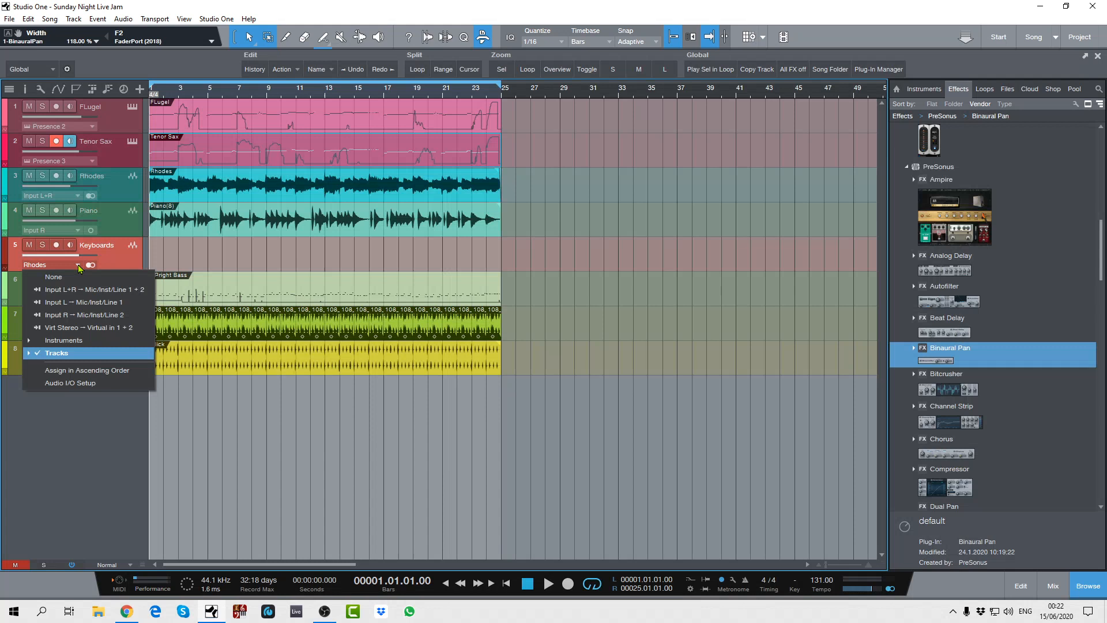
{"action": "left_click", "coordinate": [39, 354]}
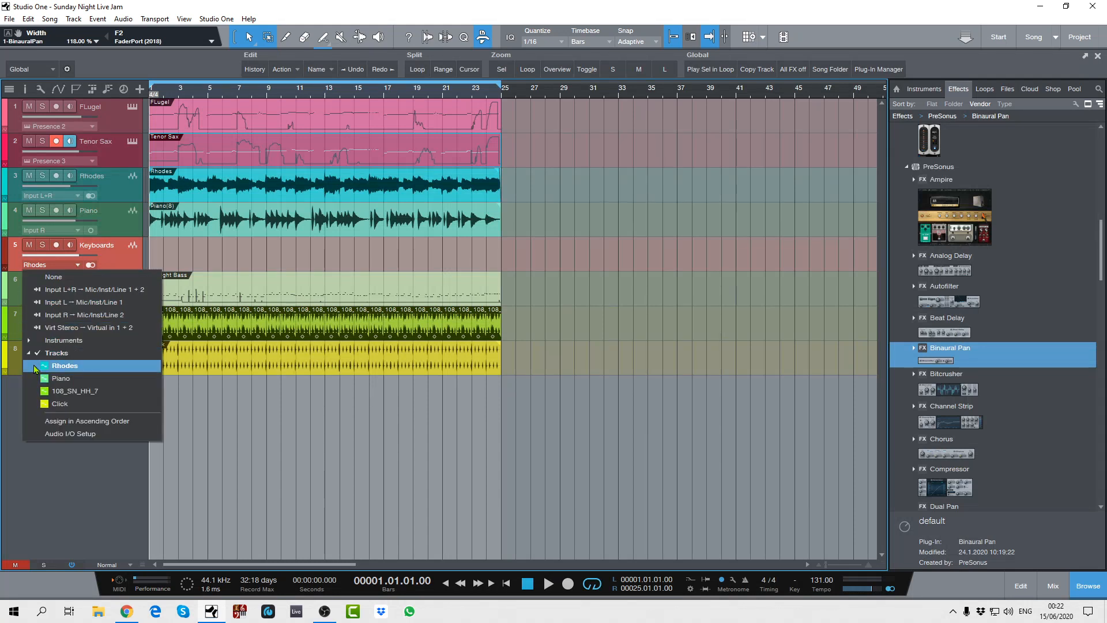
{"action": "left_click", "coordinate": [34, 369]}
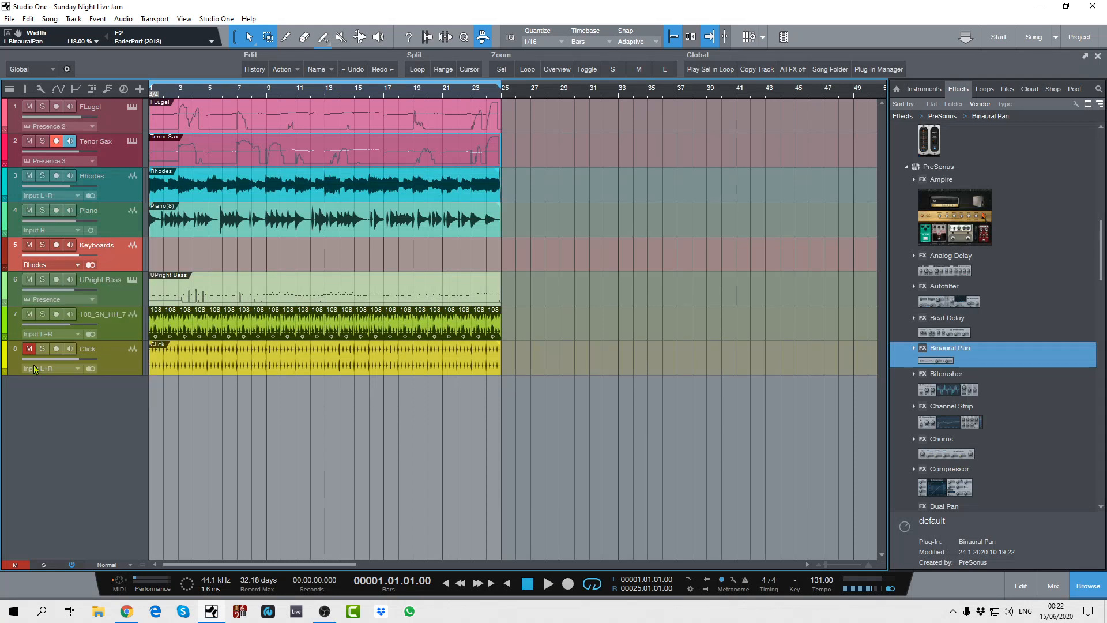
Step: Examine which instruments and tracks are offered as input sources for the Keyboards track
{"action": "left_click", "coordinate": [78, 266]}
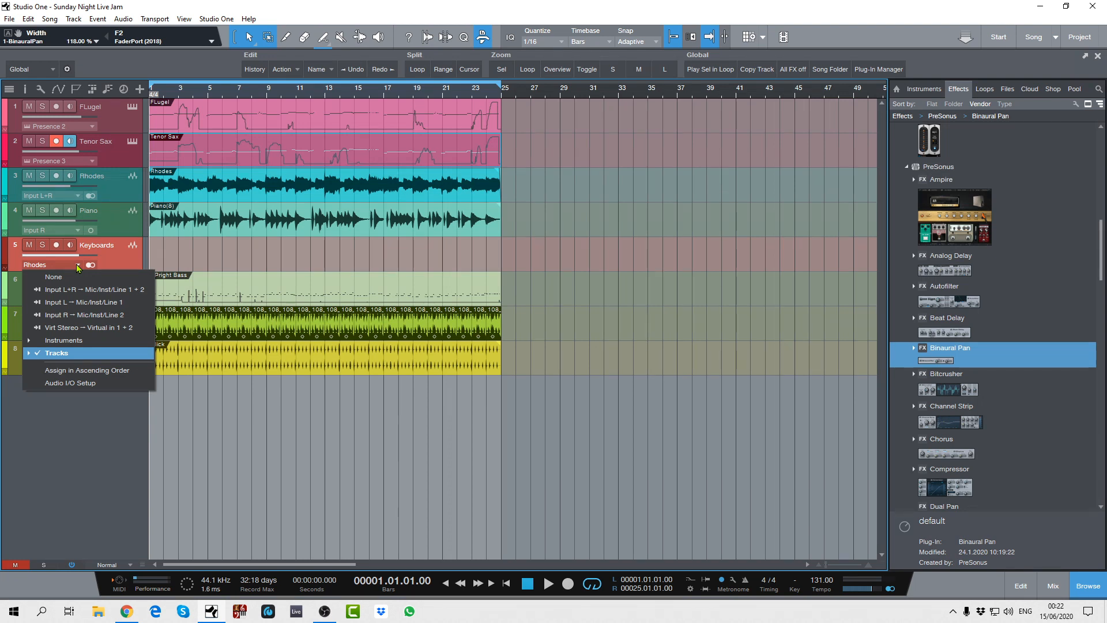
{"action": "left_click", "coordinate": [30, 341]}
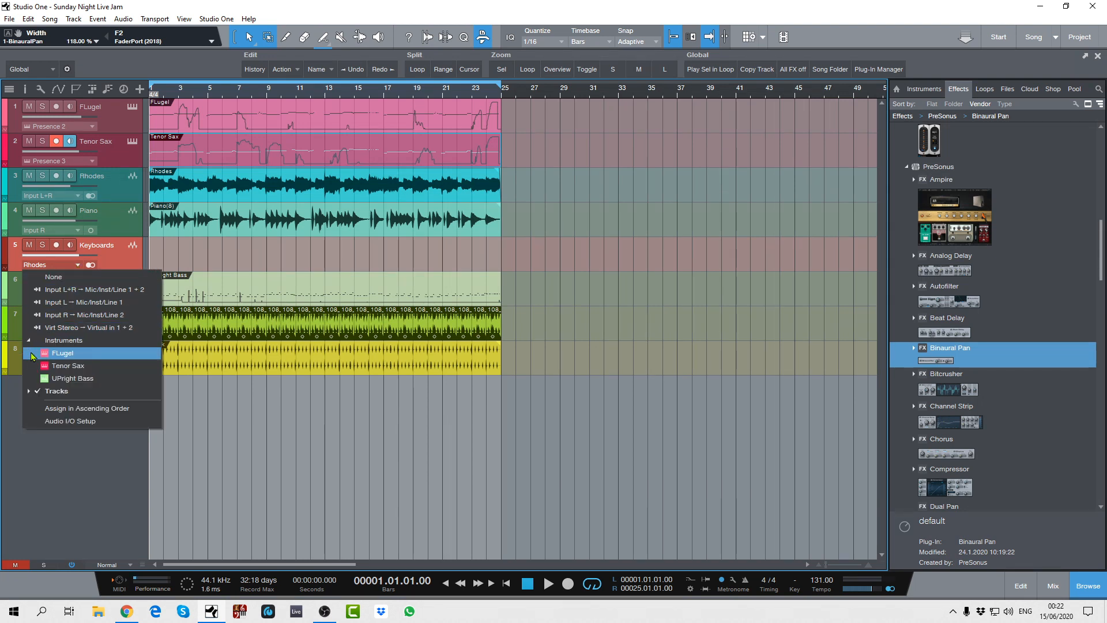
{"action": "left_click", "coordinate": [34, 391]}
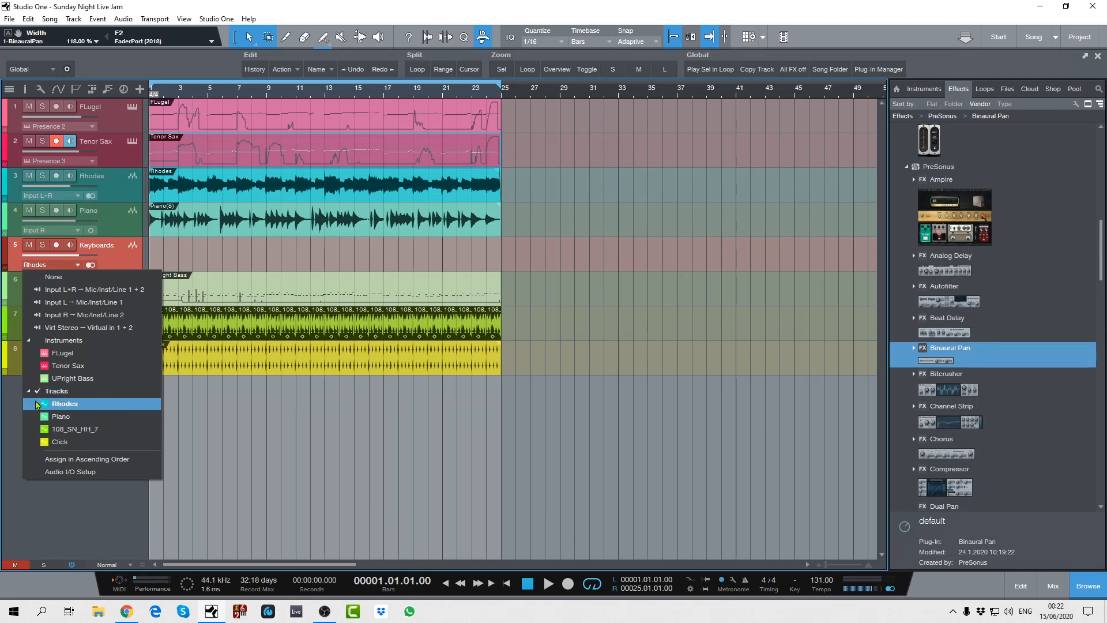
{"action": "left_click", "coordinate": [38, 393]}
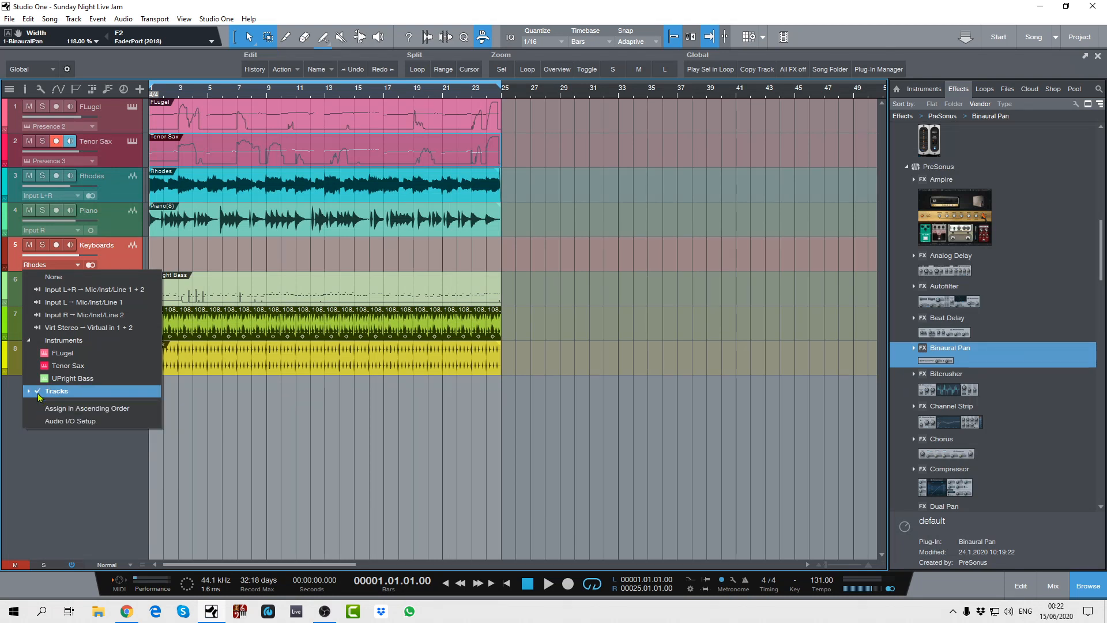
{"action": "left_click", "coordinate": [38, 394]}
{"action": "left_click", "coordinate": [33, 404]}
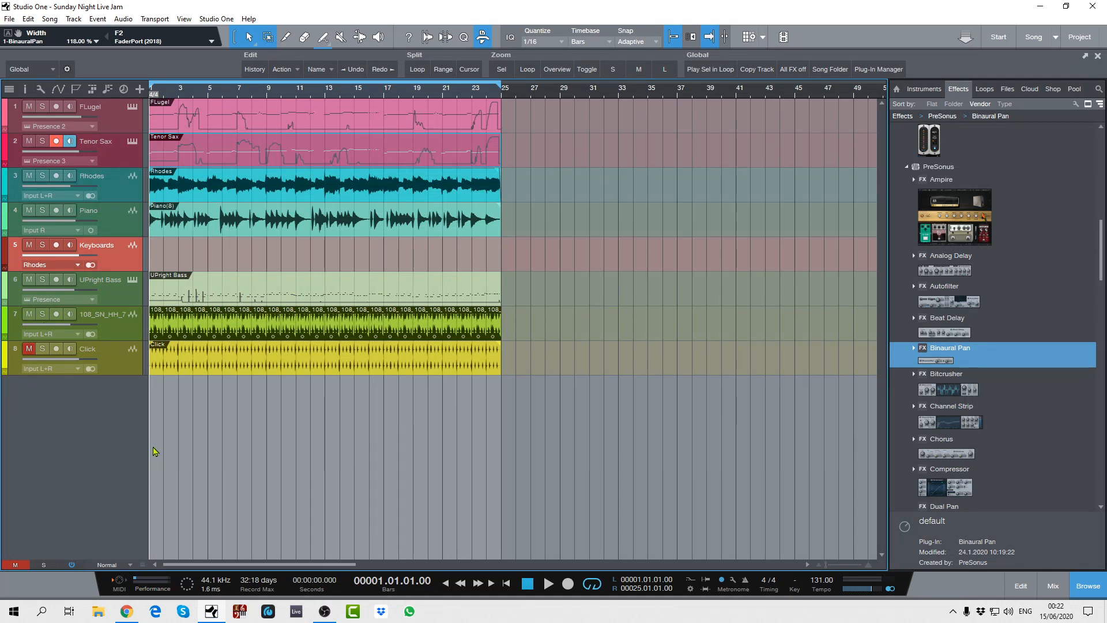
Step: Select the Rhodes and Piano channels in the mixer and add a bus for them, then hide the mixer
{"action": "key", "text": "F3"}
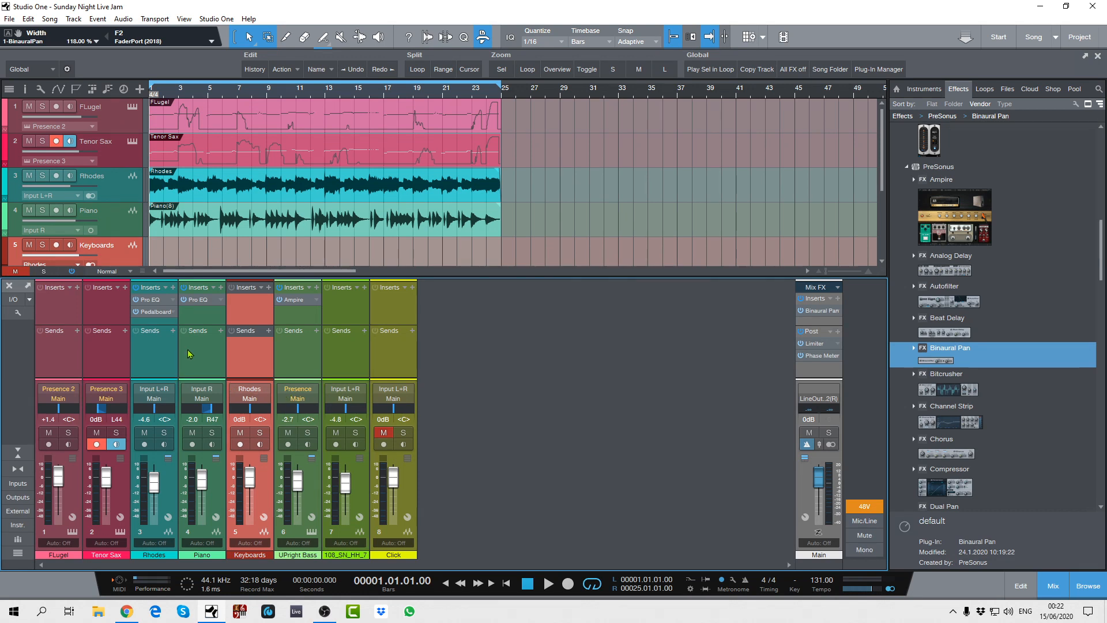
{"action": "left_click", "coordinate": [160, 358]}
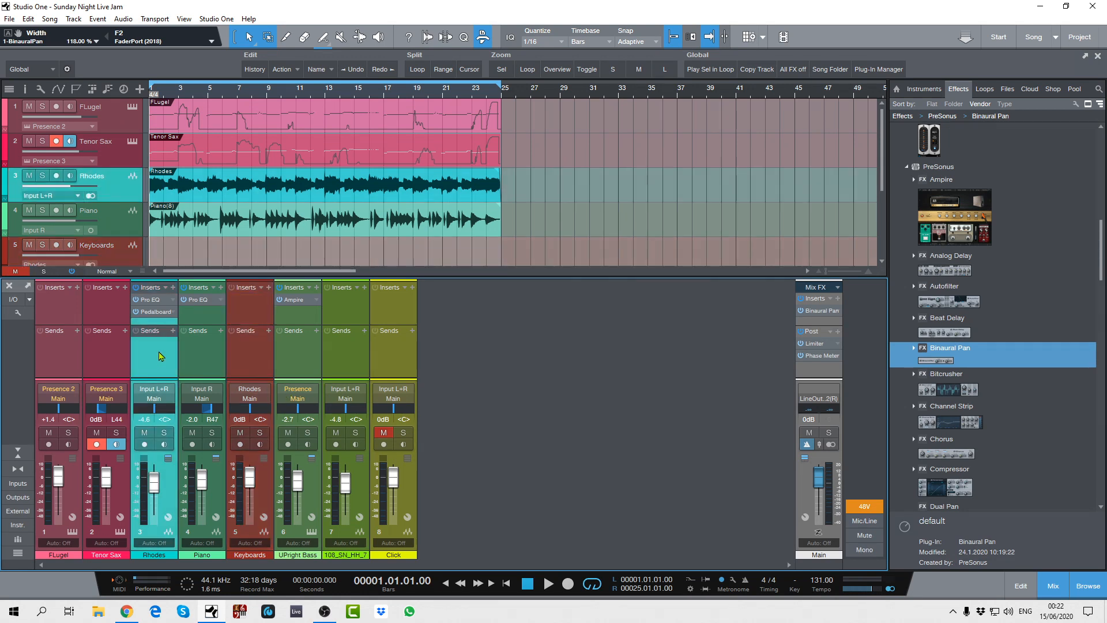
{"action": "left_click", "coordinate": [210, 360], "text": "shift"}
{"action": "right_click", "coordinate": [209, 360]}
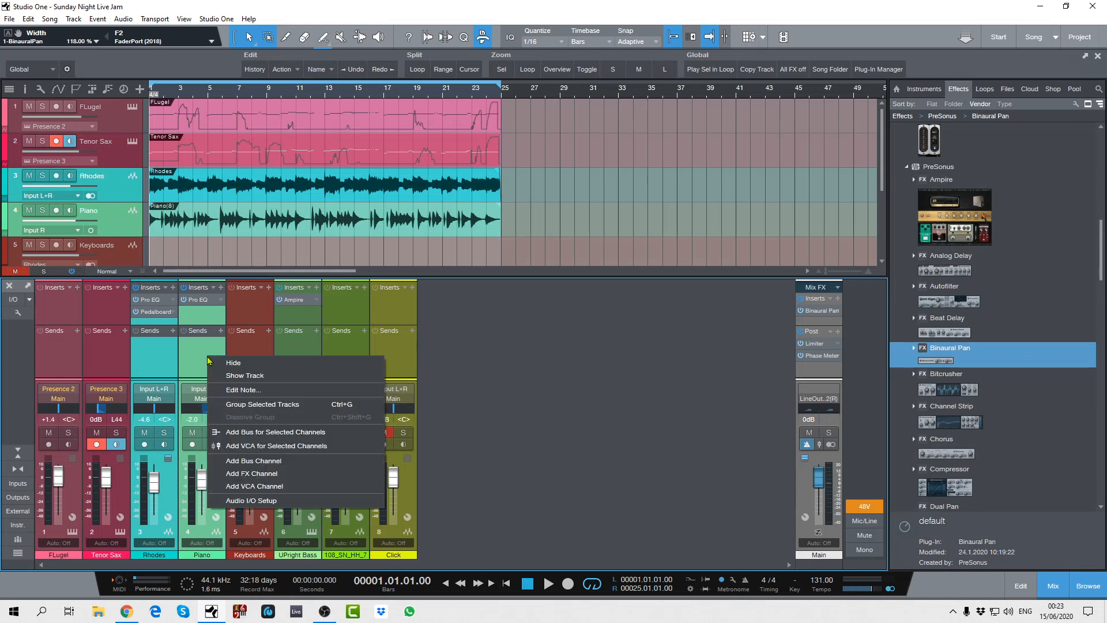
{"action": "left_click", "coordinate": [231, 432]}
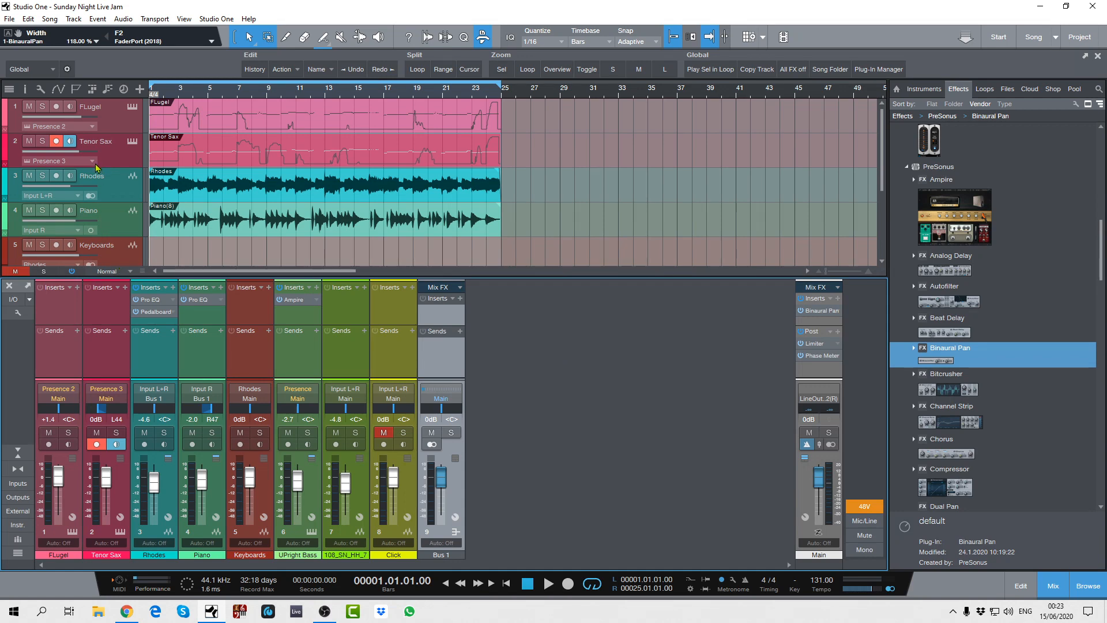
{"action": "key", "text": "F3"}
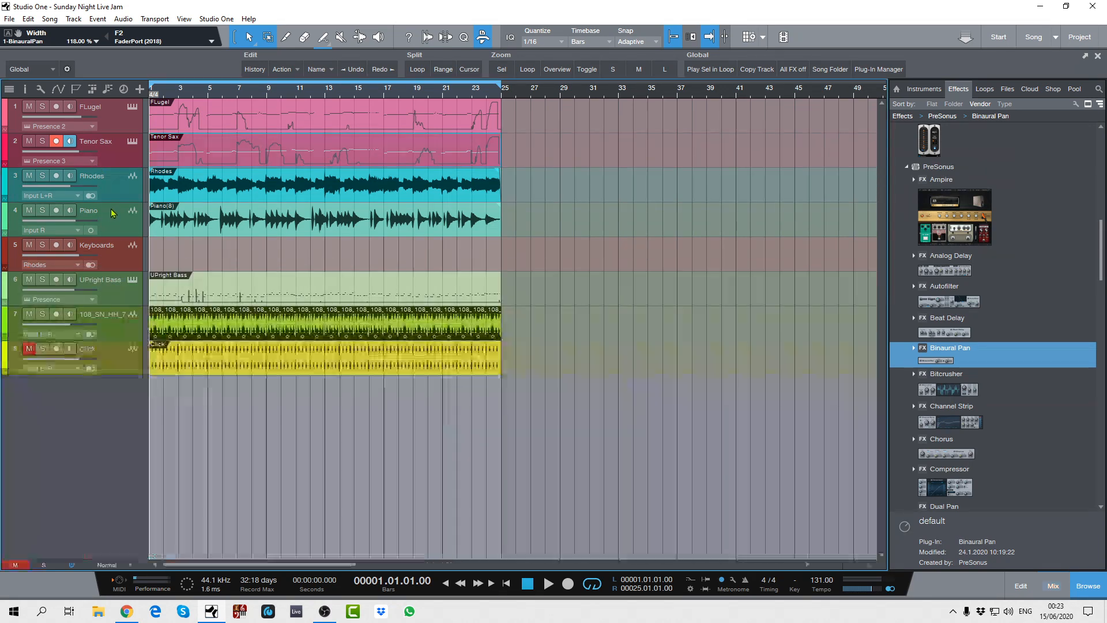
Step: Set the input of the Keyboards track to Bus 1
{"action": "left_click", "coordinate": [79, 267]}
{"action": "left_click", "coordinate": [28, 340]}
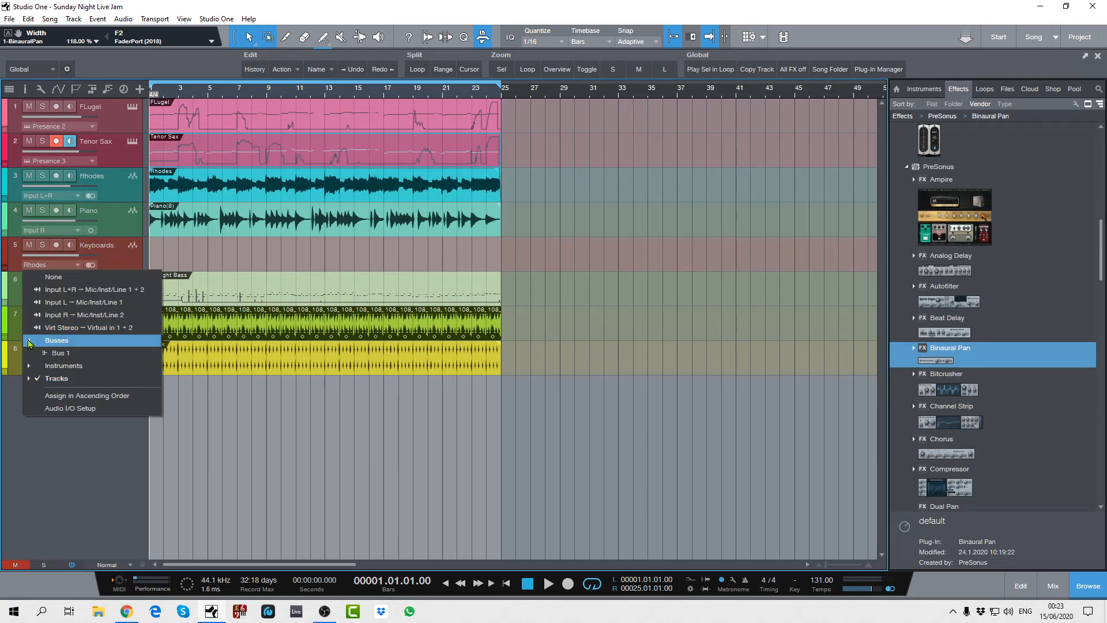
{"action": "left_click", "coordinate": [35, 376]}
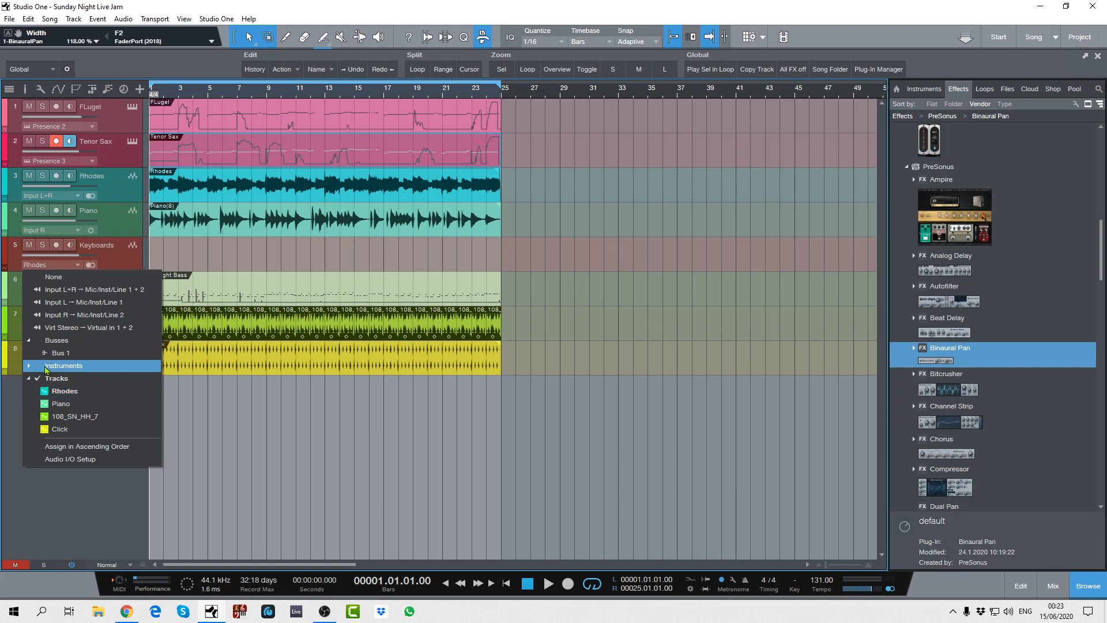
{"action": "left_click", "coordinate": [58, 353]}
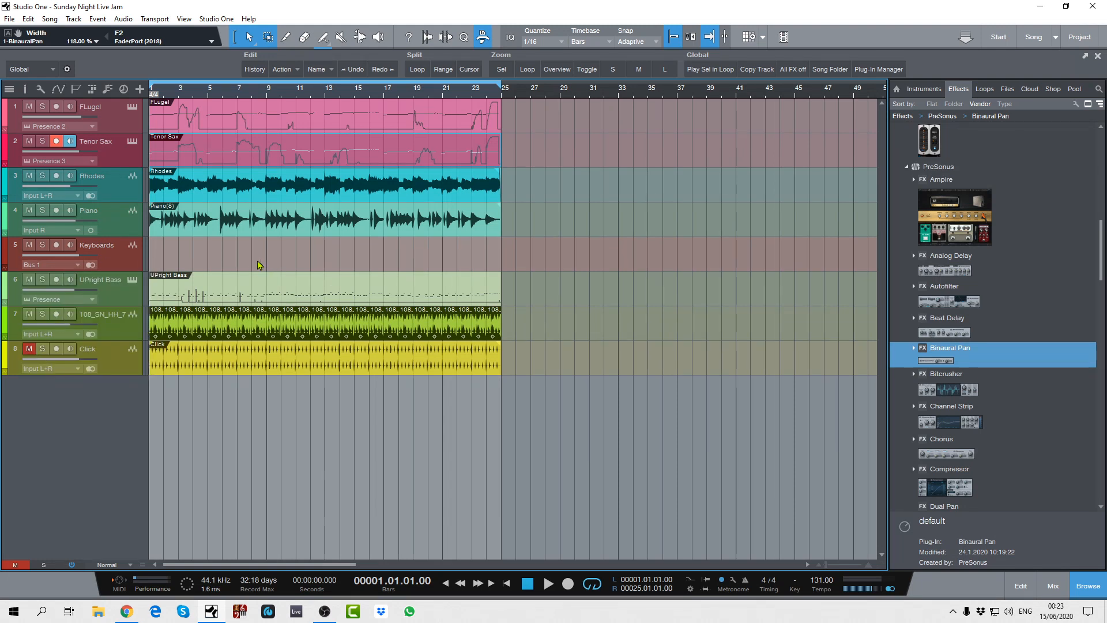
Step: Arm the Keyboards track and record the song onto it from bar 1 to just past bar 25 with looping turned off
{"action": "left_click", "coordinate": [56, 245]}
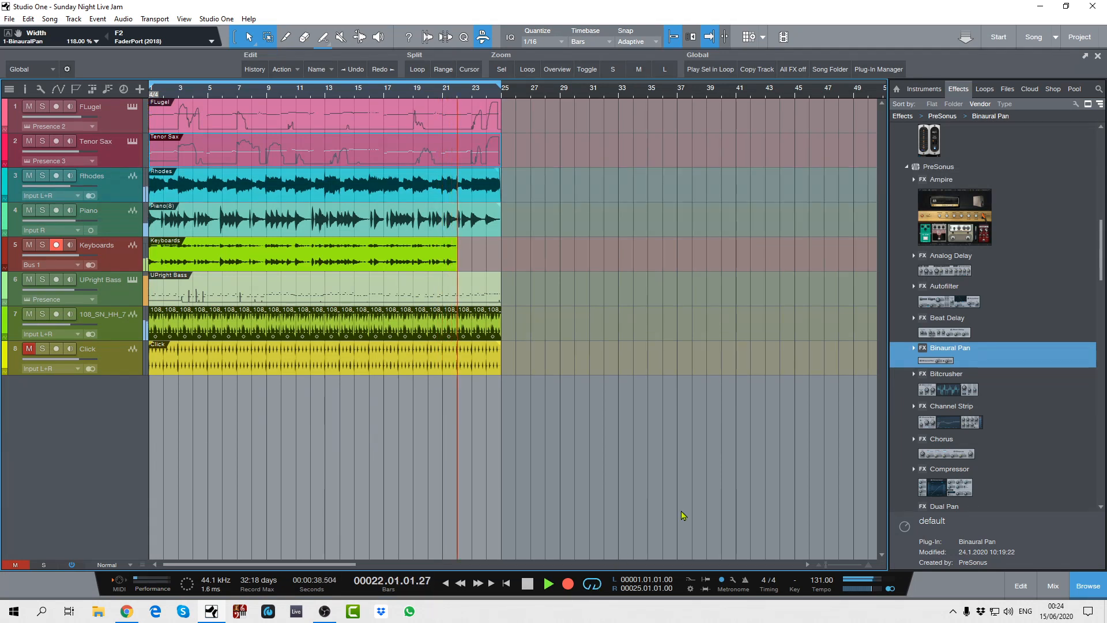
{"action": "left_click", "coordinate": [591, 586]}
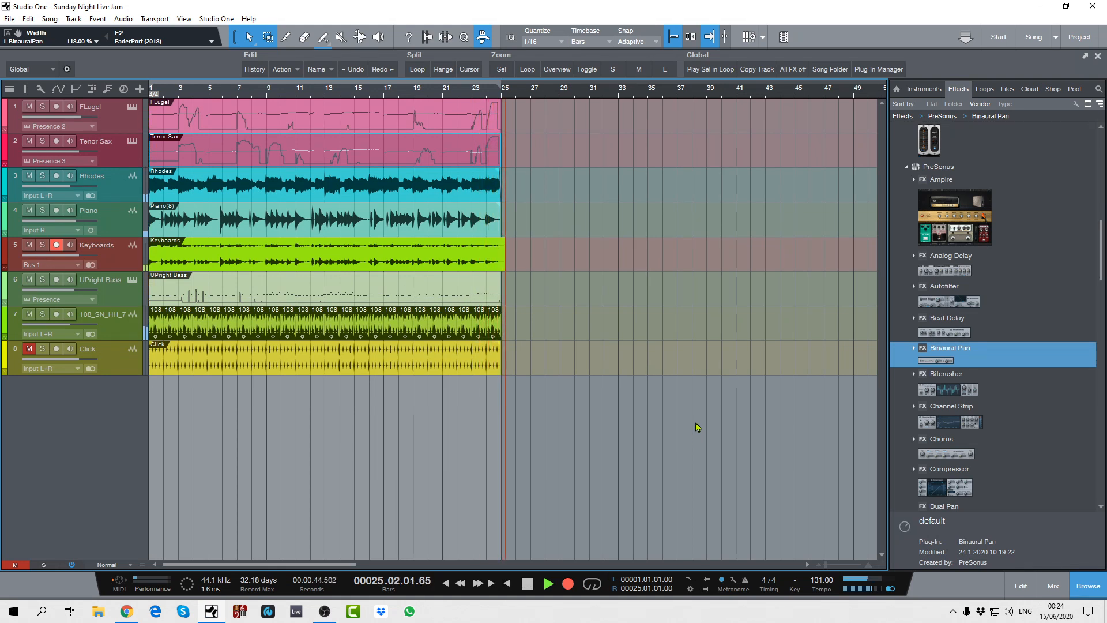
{"action": "key", "text": "space"}
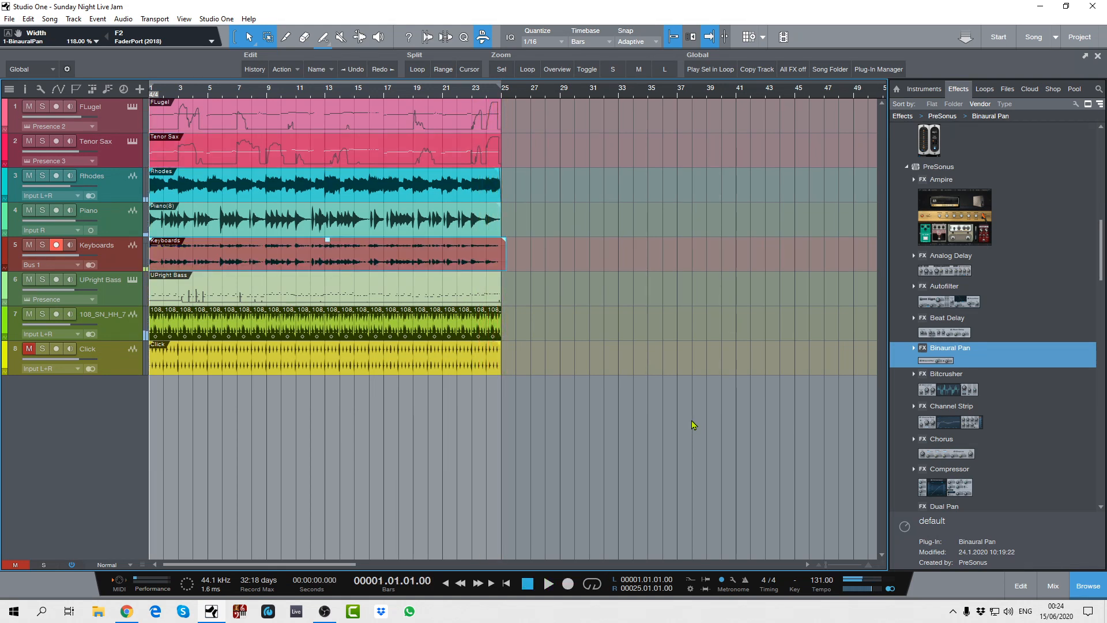
Step: Disarm the Keyboards track, solo it, and play back the first bars of the recording
{"action": "left_click", "coordinate": [56, 244]}
{"action": "left_click", "coordinate": [42, 244]}
{"action": "key", "text": "space"}
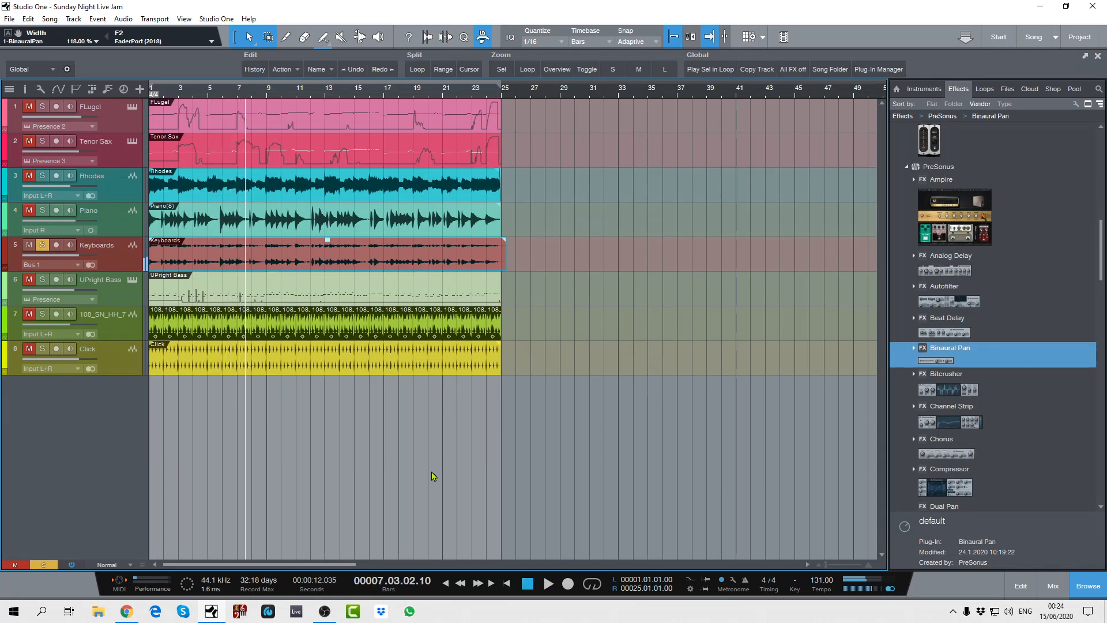
{"action": "key", "text": "space"}
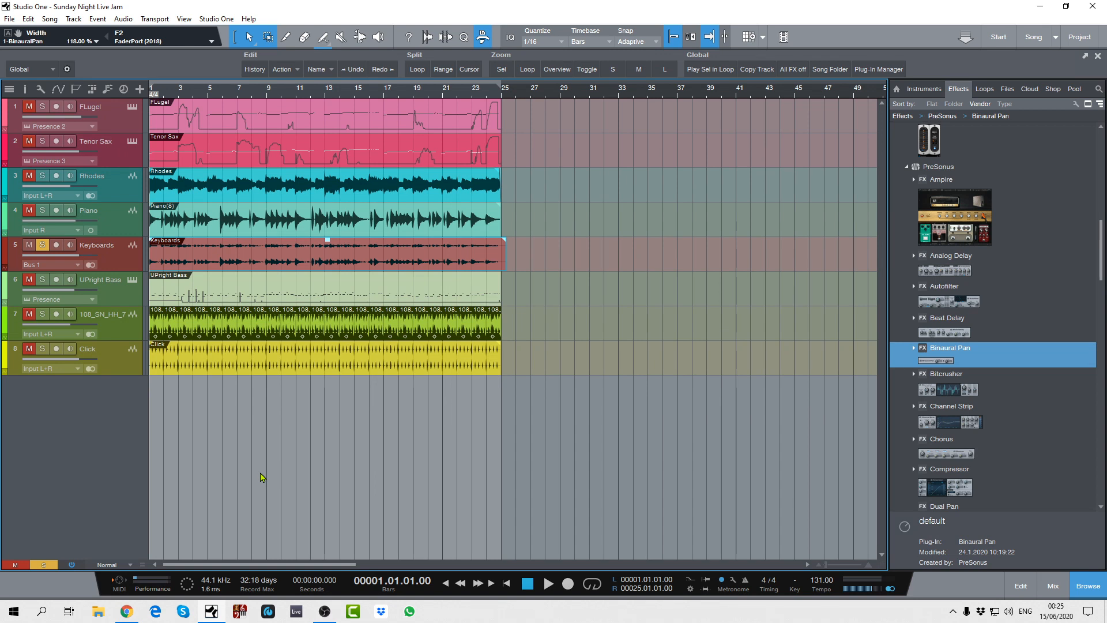
Step: Examine the instruments offered as input sources for the Keyboards track and close the list without changing the input
{"action": "left_click", "coordinate": [76, 266]}
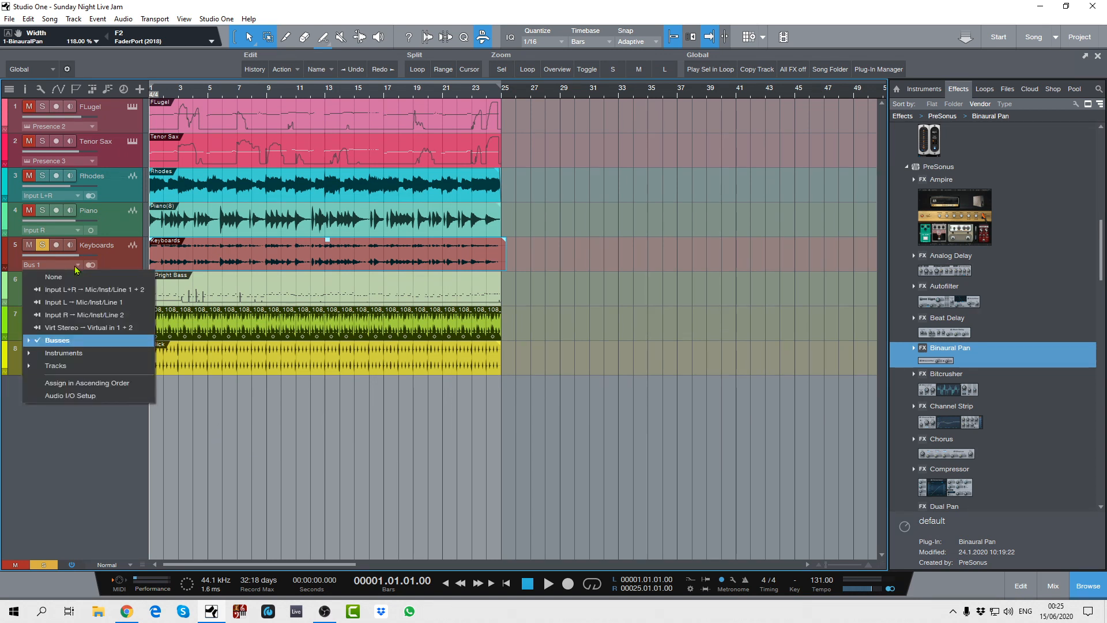
{"action": "left_click", "coordinate": [29, 354]}
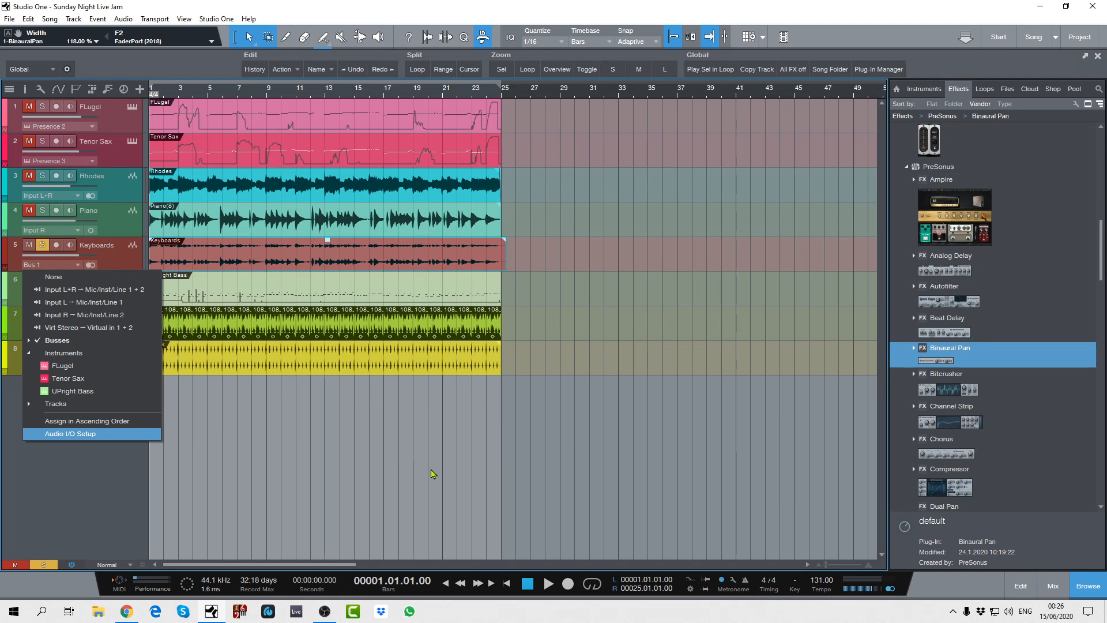
{"action": "left_click", "coordinate": [101, 474]}
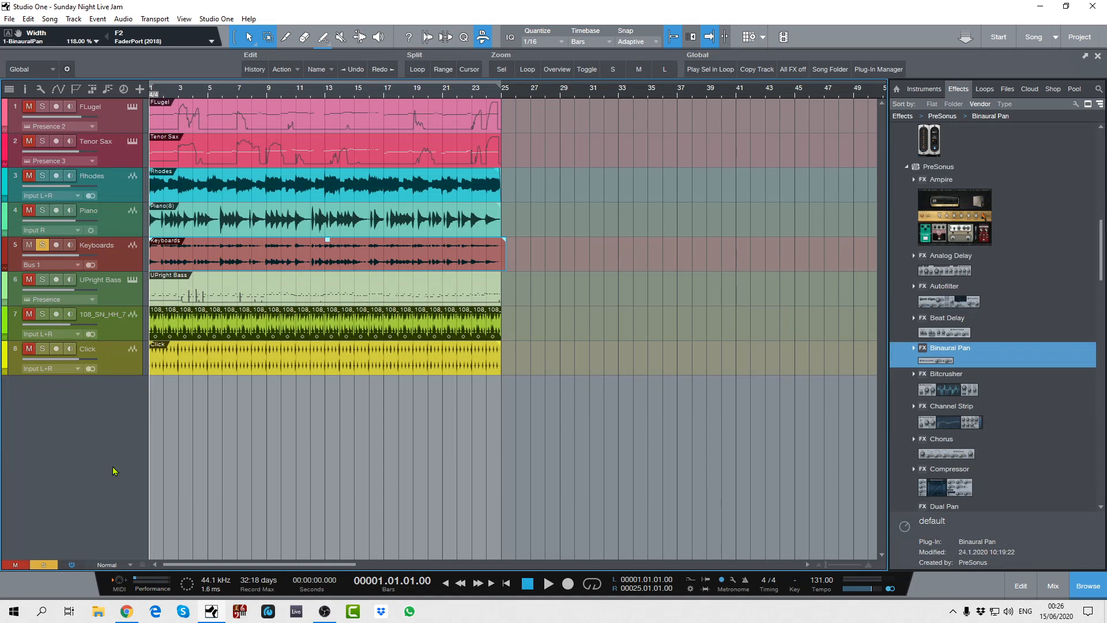